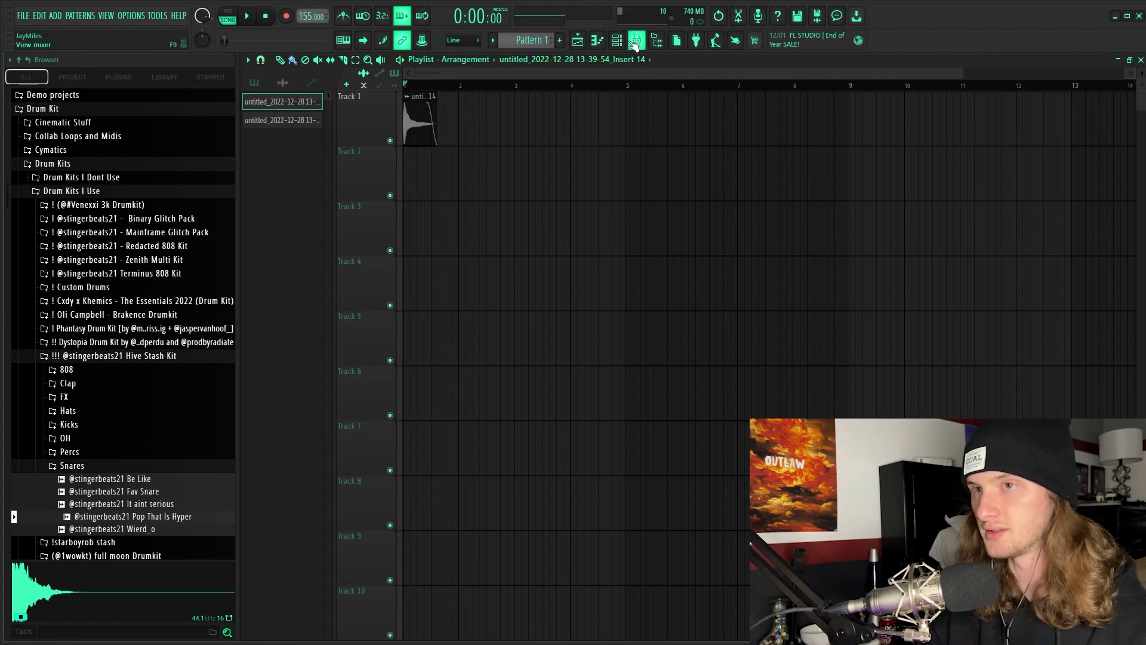
# - Load Bertom_Denoiser_x86 in the first effect slot of the recorded clip's mixer track
pyautogui.click(635, 43)
pyautogui.click(1038, 98)
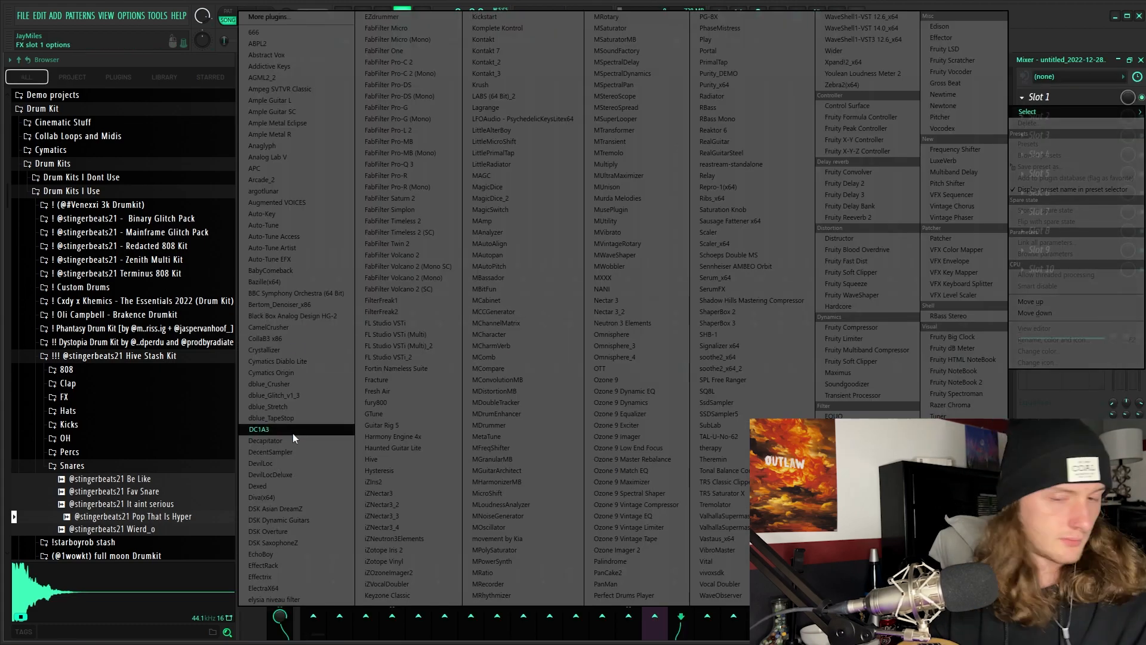
pyautogui.click(299, 285)
# - Set the denoiser threshold to 0.82, 316 Hz to -11.9 dB and 1.0 kHz to -7.2 dB, and lower the 3.2 and 10 kHz bands further
pyautogui.moveTo(273, 275); pyautogui.dragTo(273, 238)
pyautogui.press('space')
pyautogui.moveTo(473, 214); pyautogui.dragTo(473, 244)
pyautogui.moveTo(272, 238); pyautogui.dragTo(272, 174)
pyautogui.moveTo(384, 213); pyautogui.dragTo(384, 245)
pyautogui.moveTo(428, 213); pyautogui.dragTo(428, 220)
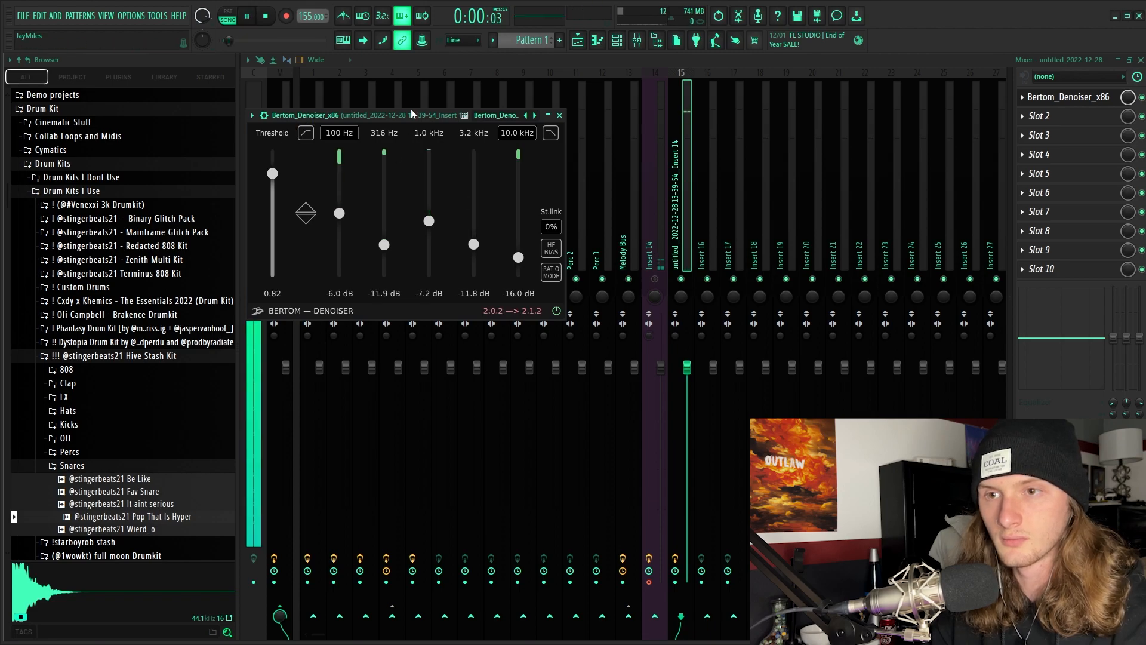
pyautogui.moveTo(519, 258); pyautogui.dragTo(518, 275)
pyautogui.moveTo(473, 244); pyautogui.dragTo(471, 264)
pyautogui.click(559, 115)
# - Route the recorded clip's mixer track to the Melody Bus instead of the master
pyautogui.middleClick(814, 217)
pyautogui.middleClick(815, 217)
pyautogui.click(628, 616)
pyautogui.click(629, 441)
# - Add Fruity Delay 3 in the second effect slot, after the denoiser
pyautogui.click(1063, 97)
pyautogui.click(1062, 116)
pyautogui.click(781, 224)
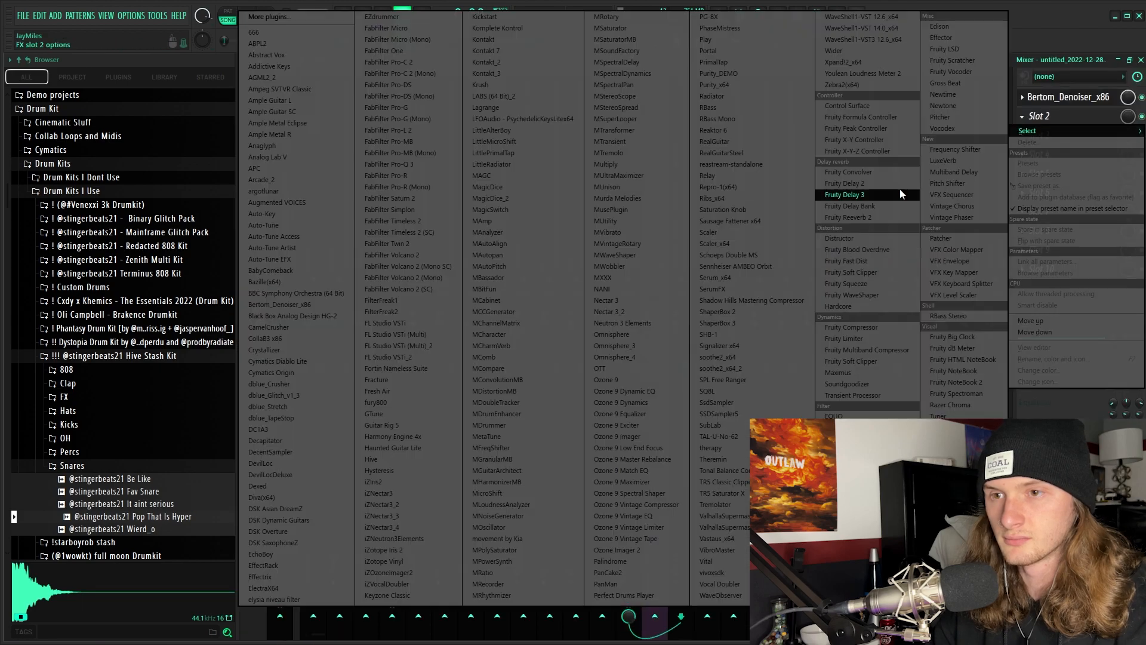
pyautogui.click(900, 189)
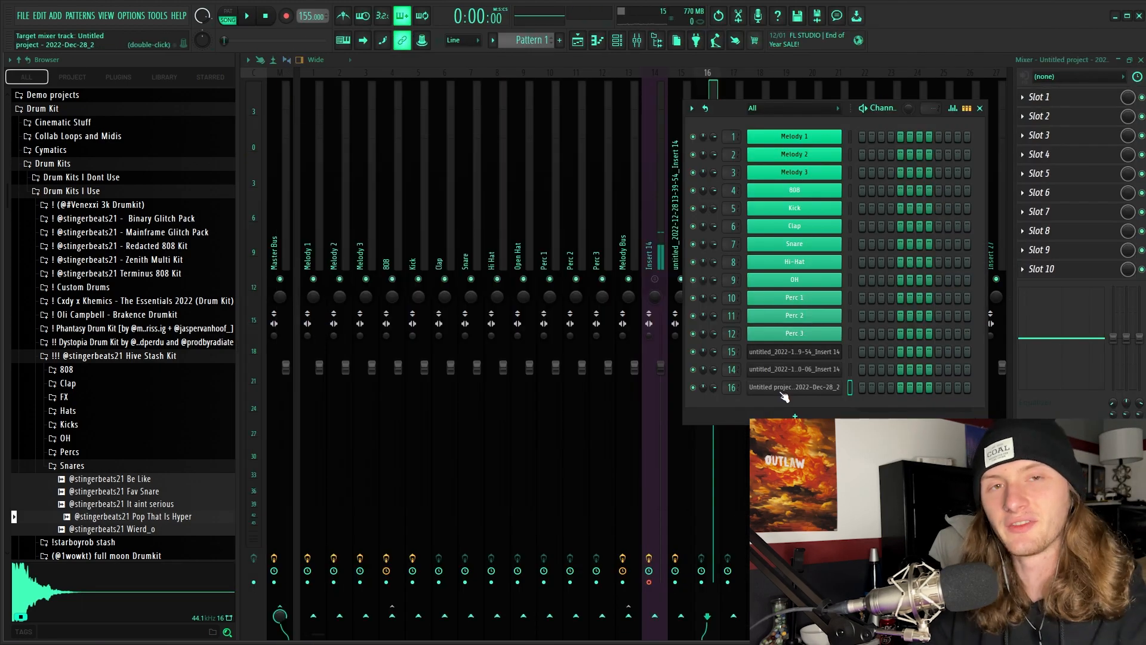
# - Open the new sample channel's piano roll and place root notes F5, C#6 and C6 across bars 1 and 2
pyautogui.click(616, 41)
pyautogui.click(597, 42)
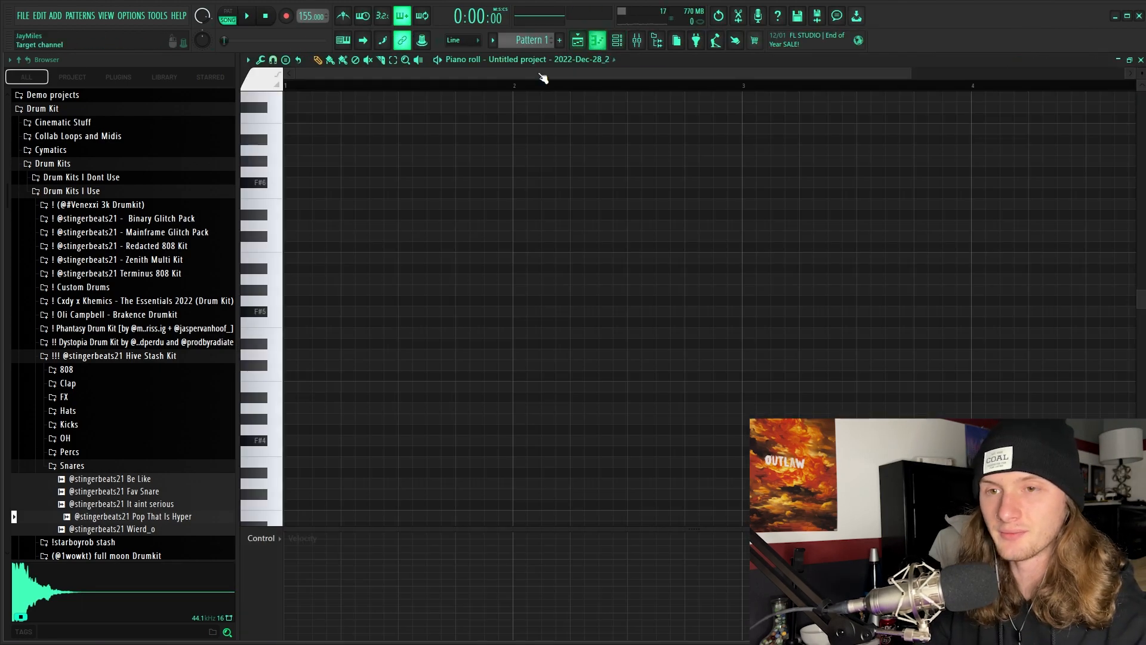
pyautogui.click(278, 382)
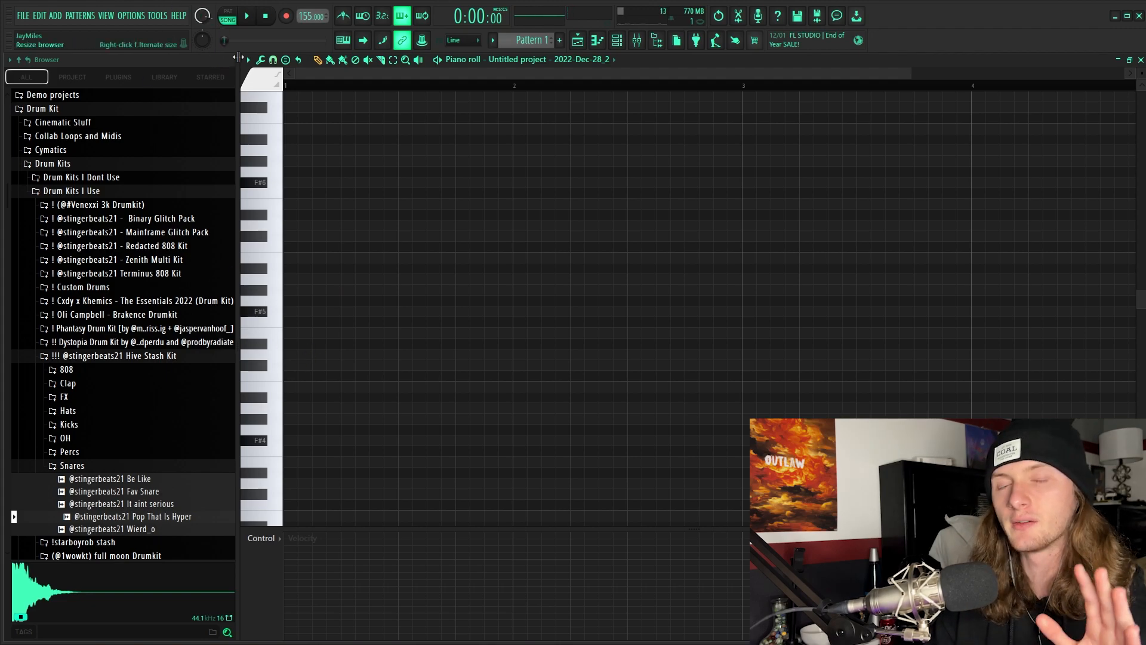
pyautogui.click(249, 60)
pyautogui.click(290, 323)
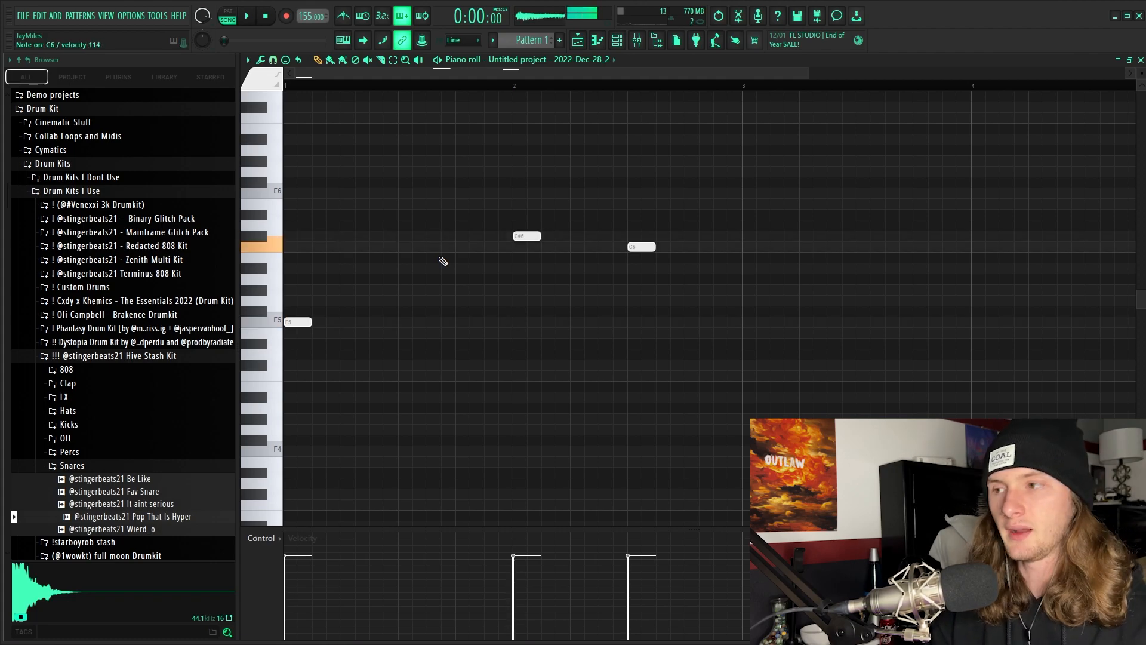
# - Complete the chords by adding G#5 and C6 over F5, F6 and G#6 over C#6, and E6 and G6 over C6
pyautogui.scroll(3, 320, 332)
pyautogui.click(292, 353)
pyautogui.click(292, 311)
pyautogui.click(520, 257)
pyautogui.click(519, 226)
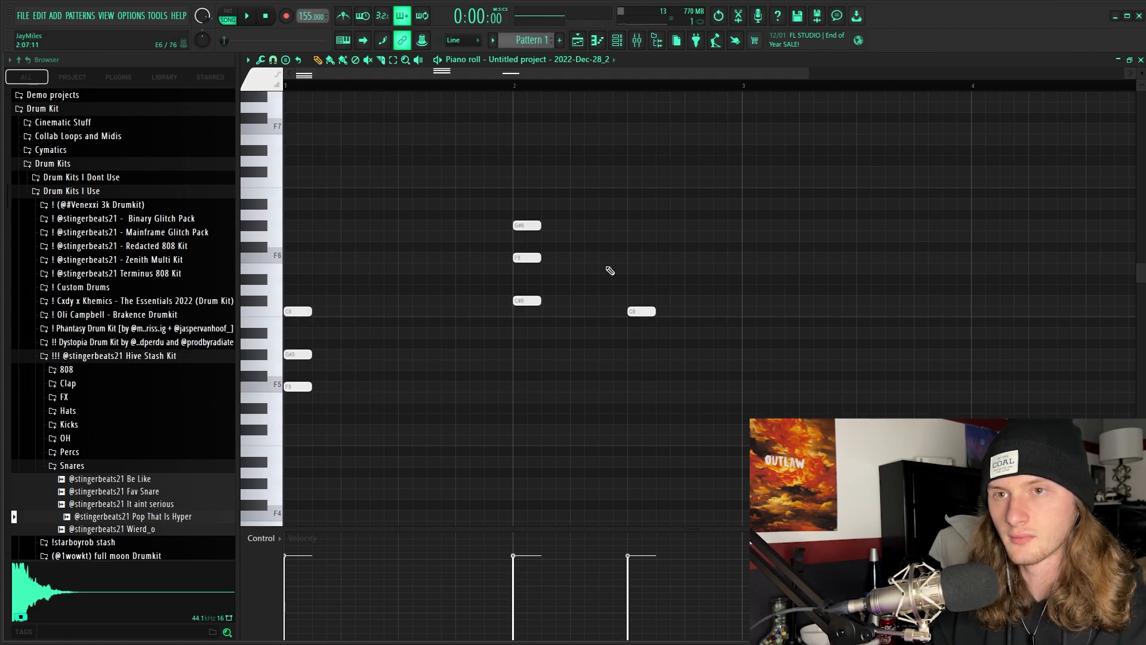
pyautogui.click(634, 268)
pyautogui.click(633, 236)
# - Audition the chords in pattern mode and move the first chord's G# note an eighth note later
pyautogui.press('l')
pyautogui.press('space')
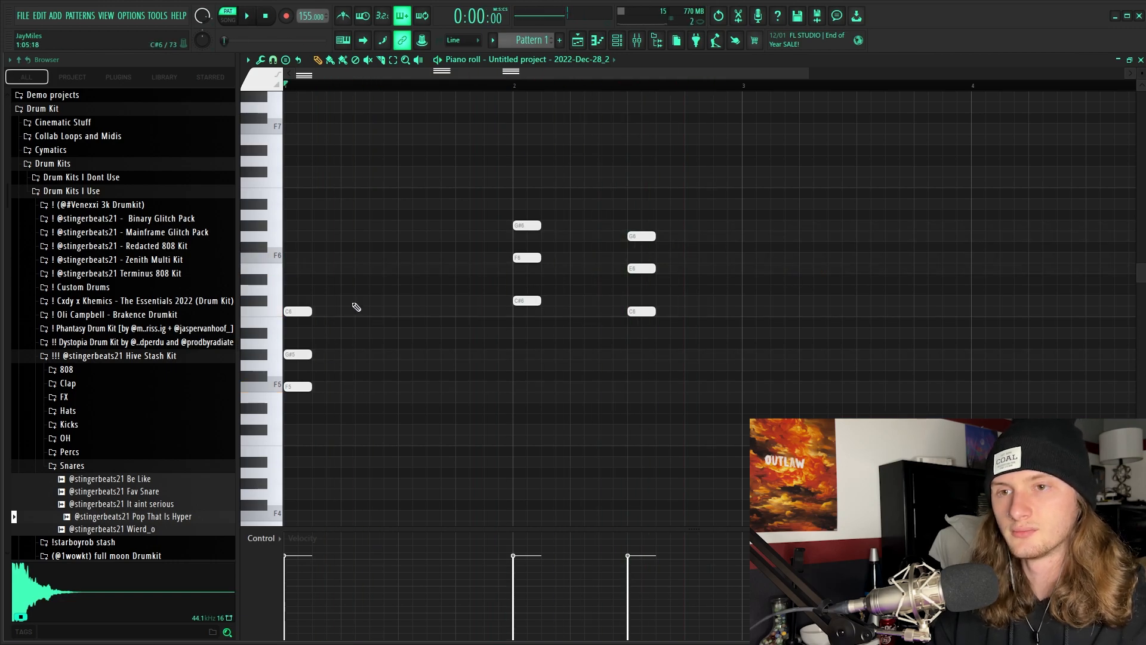
pyautogui.press('space')
pyautogui.moveTo(309, 355); pyautogui.dragTo(338, 354)
pyautogui.press('space')
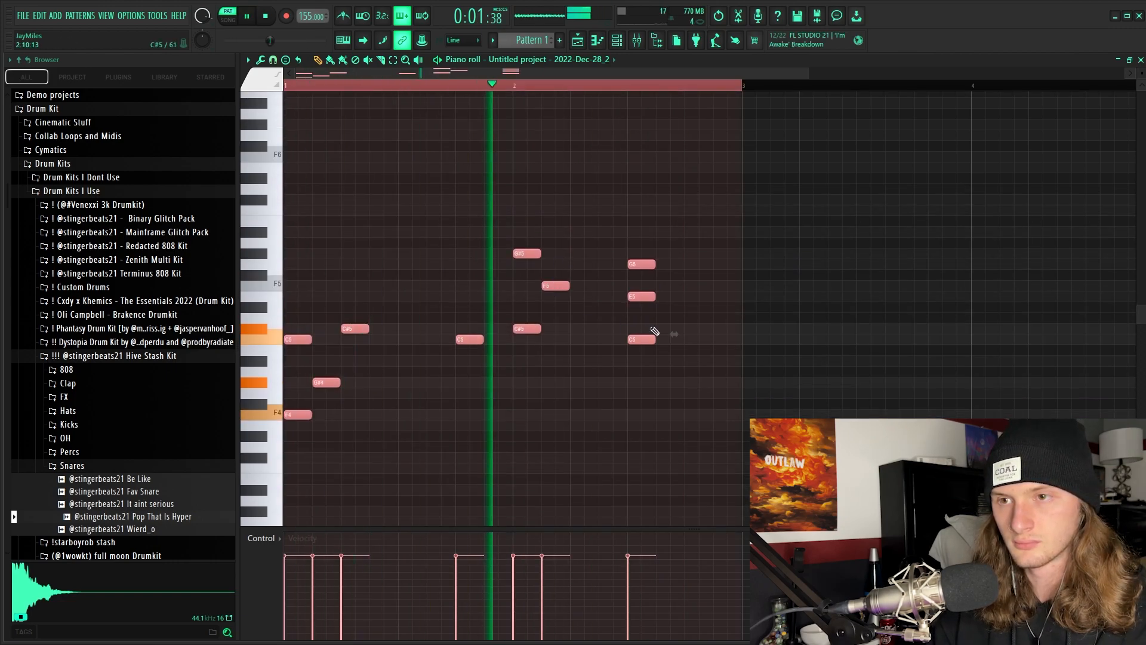
# - Stagger the chords by moving their middle notes F5, E5 and G#4 to a quarter note after each chord start
pyautogui.hotkey('ctrl', 'd')
pyautogui.moveTo(561, 287); pyautogui.dragTo(702, 296)
pyautogui.click(704, 255)
pyautogui.hotkey('ctrl', 'z')
pyautogui.press('space')
pyautogui.moveTo(325, 382); pyautogui.dragTo(354, 382)
pyautogui.press('space')
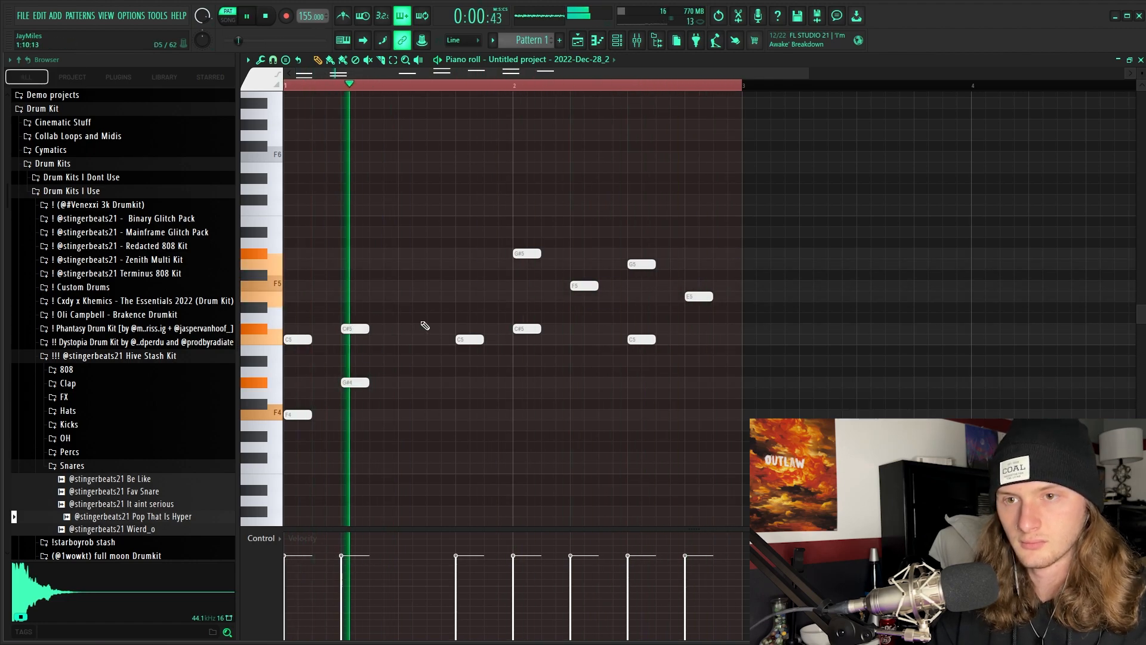
# - Add a G#5 note at the start of the first chord and play the melody
pyautogui.press('space')
pyautogui.click(295, 382)
pyautogui.hotkey('ctrl', 'Up')
pyautogui.press('space')
# - Duplicate the two-bar melody into bars 3 and 4 and add an A#5 note above its final E5
pyautogui.hotkey('ctrl', 'a')
pyautogui.hotkey('ctrl', 'b')
pyautogui.hotkey('ctrl', 'd')
pyautogui.click(1062, 232)
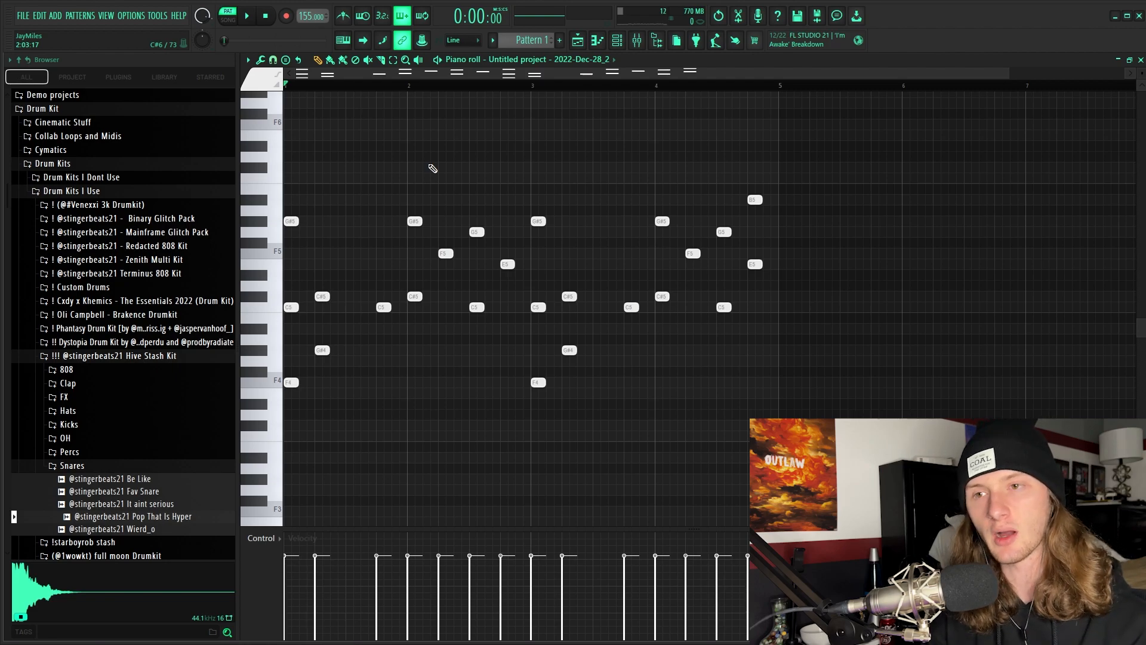
pyautogui.press('space')
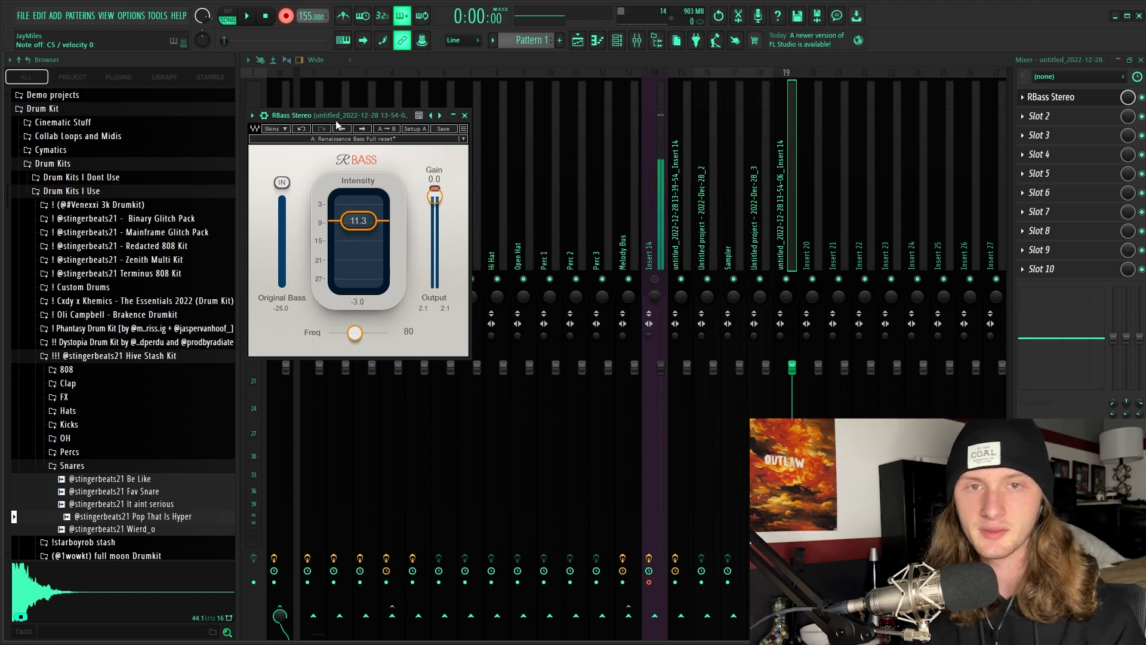
# - Play the low bass note pattern made from the recorded clip
pyautogui.click(361, 128)
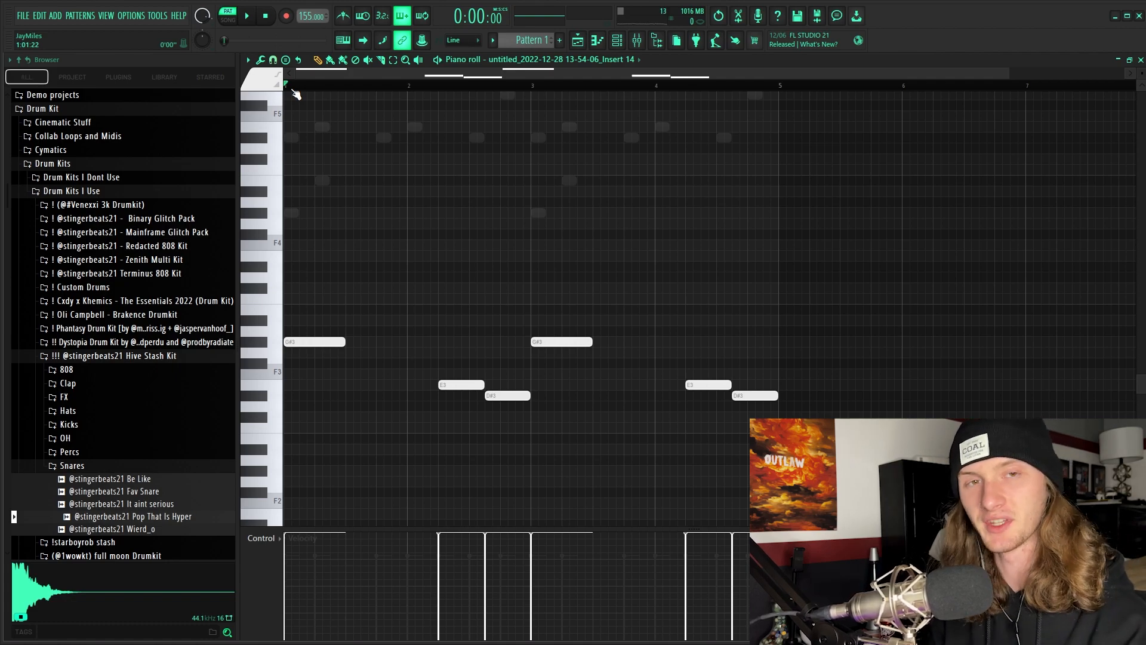
pyautogui.press('space')
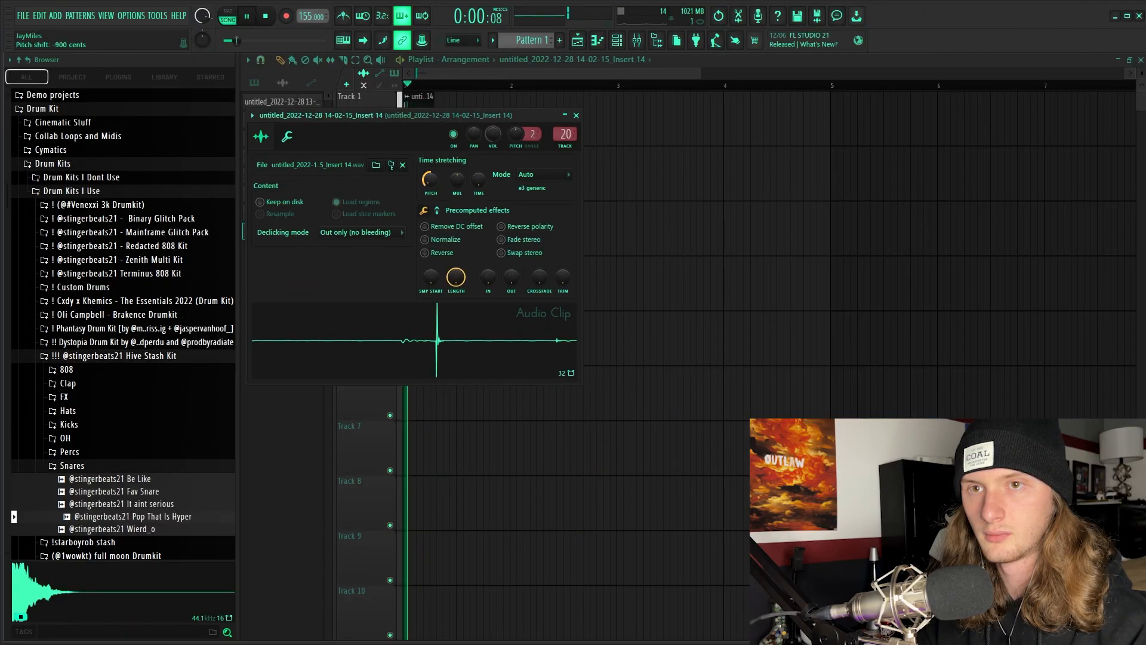
# - Load FabFilter Pro-Q 3 on the recorded hit's track, cutting the mids and boosting the lows around 63 Hz by about 3.3 dB
pyautogui.click(651, 39)
pyautogui.click(1038, 96)
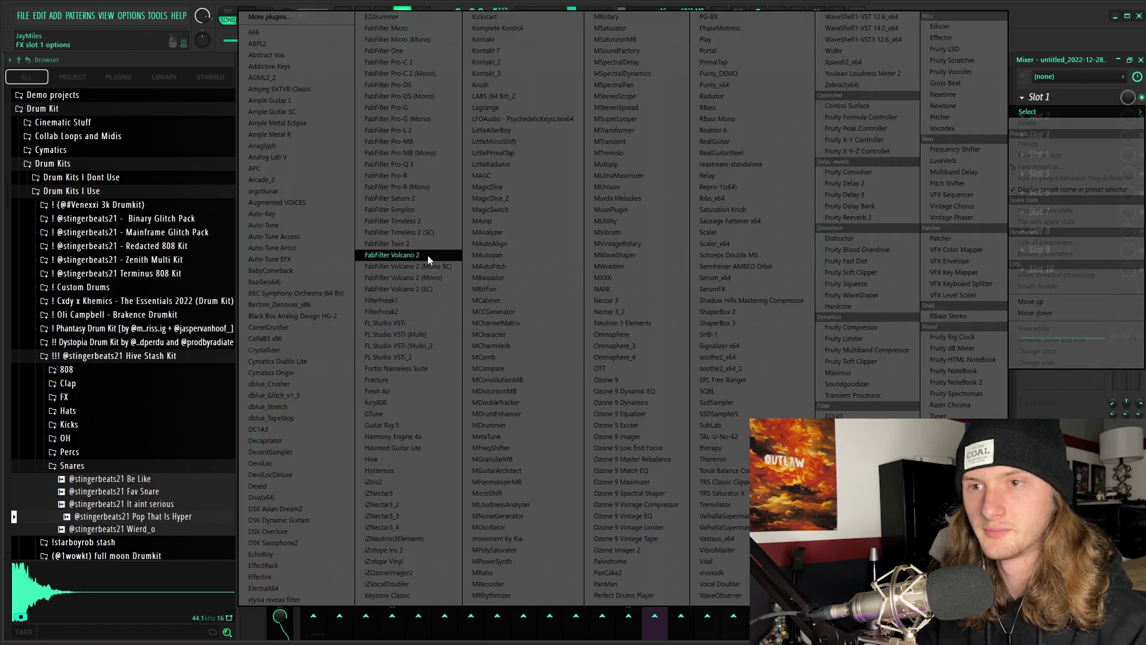
pyautogui.click(426, 167)
pyautogui.moveTo(457, 256); pyautogui.dragTo(484, 299)
pyautogui.moveTo(385, 257)
pyautogui.mouseDown()
pyautogui.moveTo(383, 212)
pyautogui.moveTo(387, 253)
pyautogui.mouseUp()
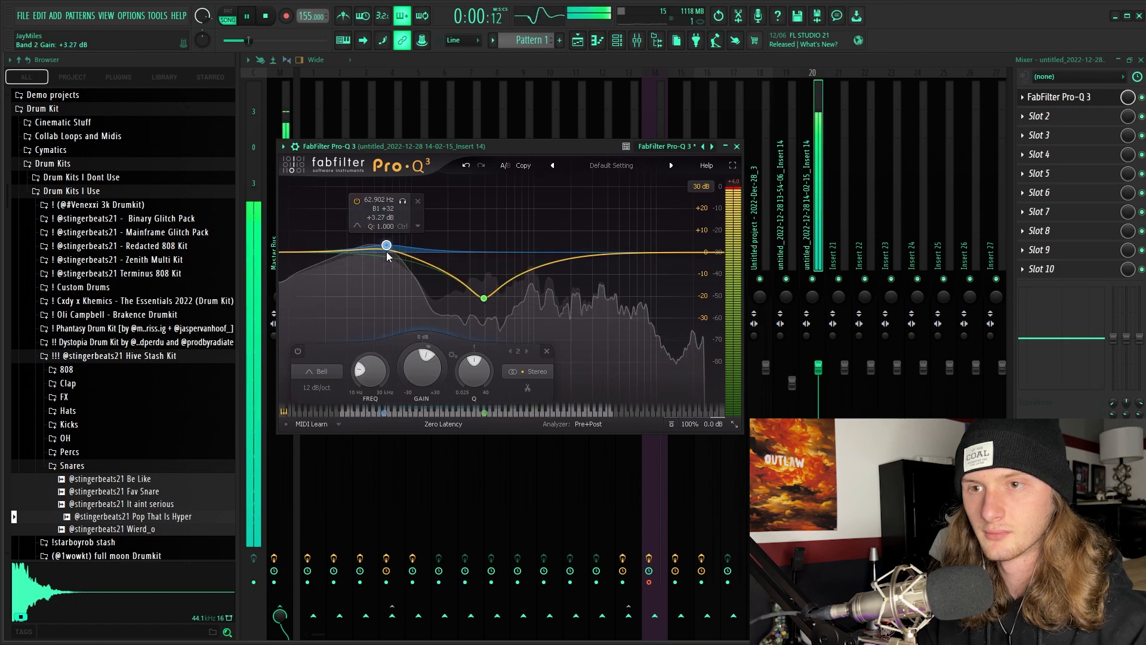
pyautogui.moveTo(309, 253)
pyautogui.mouseDown()
pyautogui.moveTo(307, 237)
pyautogui.moveTo(306, 249)
pyautogui.mouseUp()
# - Add Fruity soft clipper in the tenth effect slot and RBass after the equalizer on the recorded hit's track
pyautogui.click(1084, 274)
pyautogui.click(854, 269)
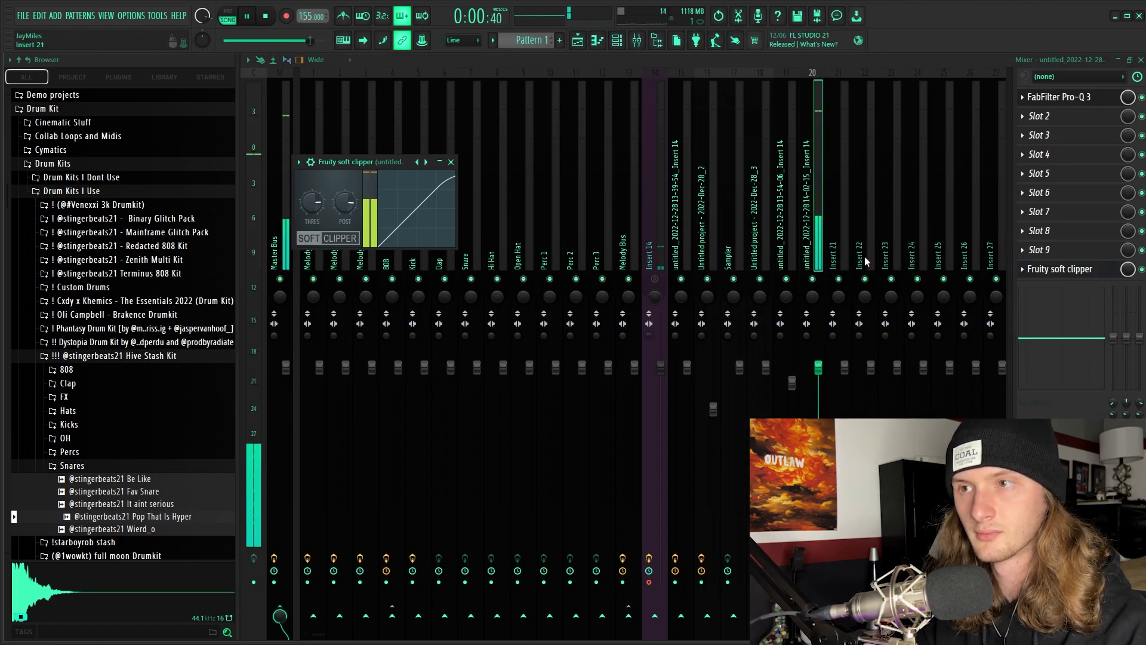
pyautogui.click(1039, 116)
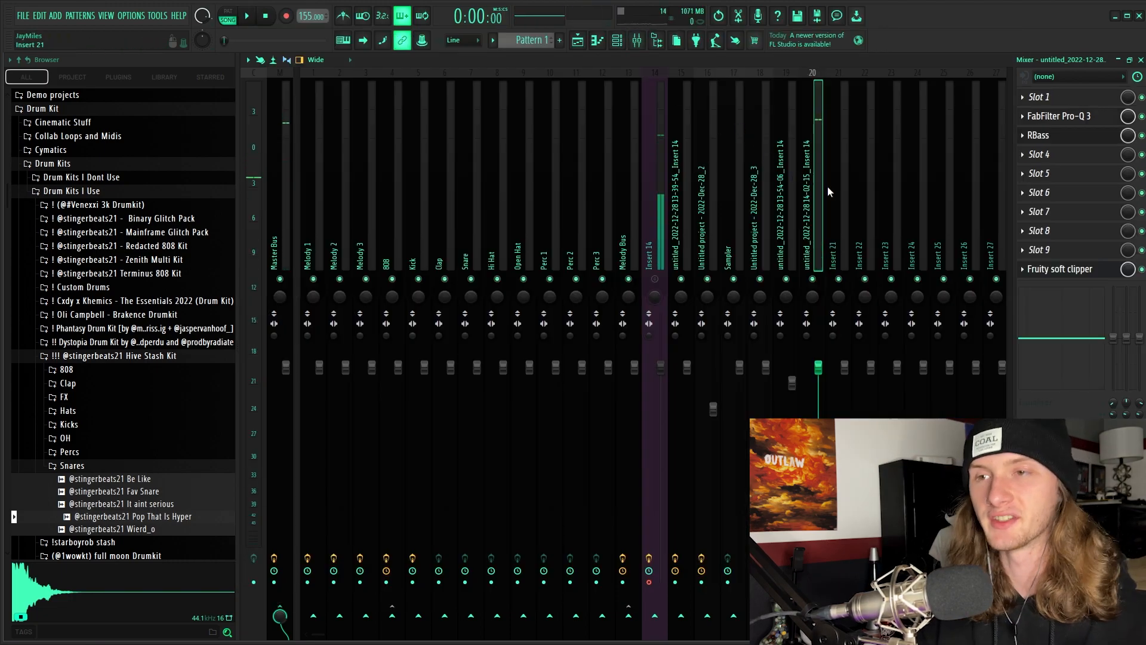
pyautogui.press('space')
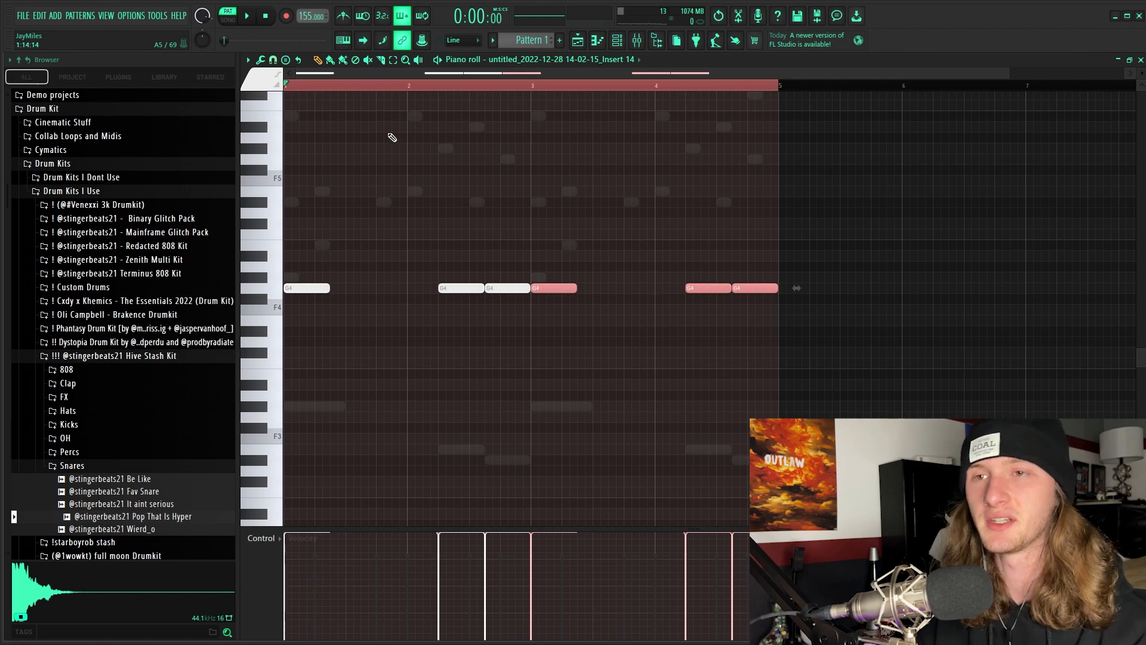
# - Play the recorded hit's G4 note pattern together with the melody and bass
pyautogui.keyDown('ctrl'); pyautogui.scroll(-1, 330, 99); pyautogui.keyUp('ctrl')
pyautogui.scroll(2, 351, 192)
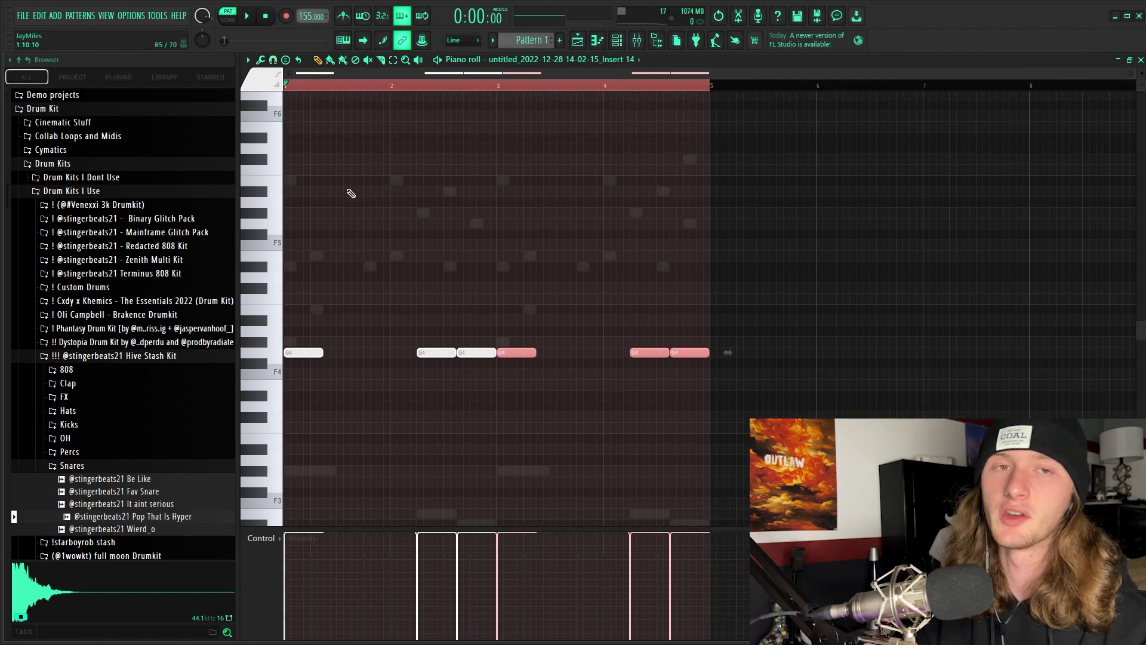
pyautogui.press('space')
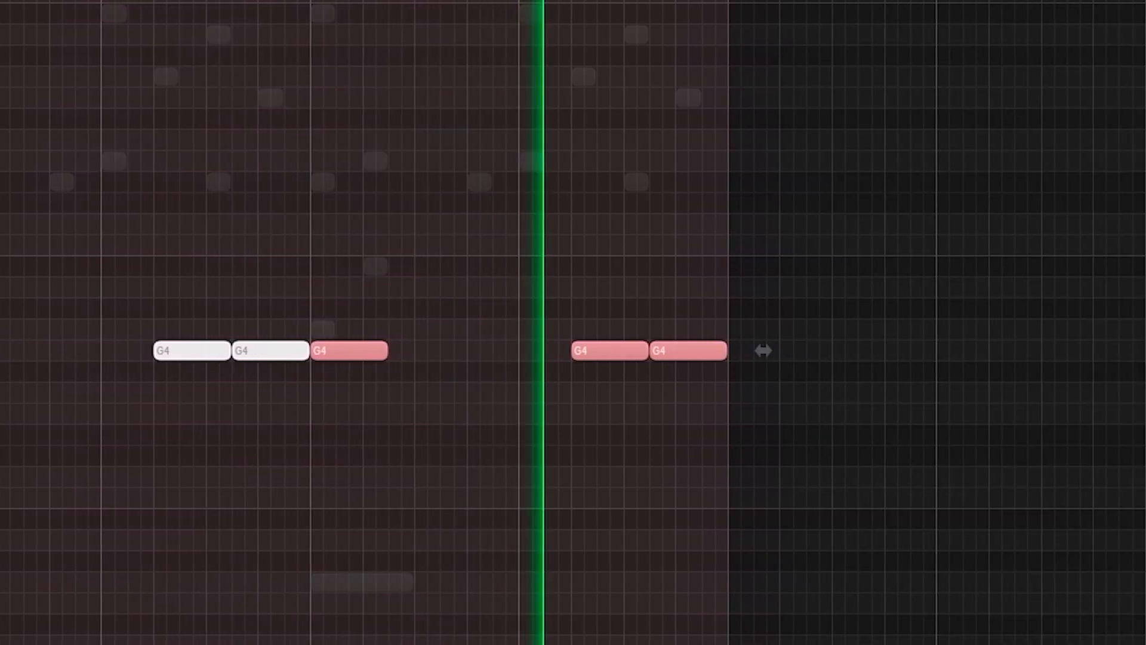
pyautogui.press('space')
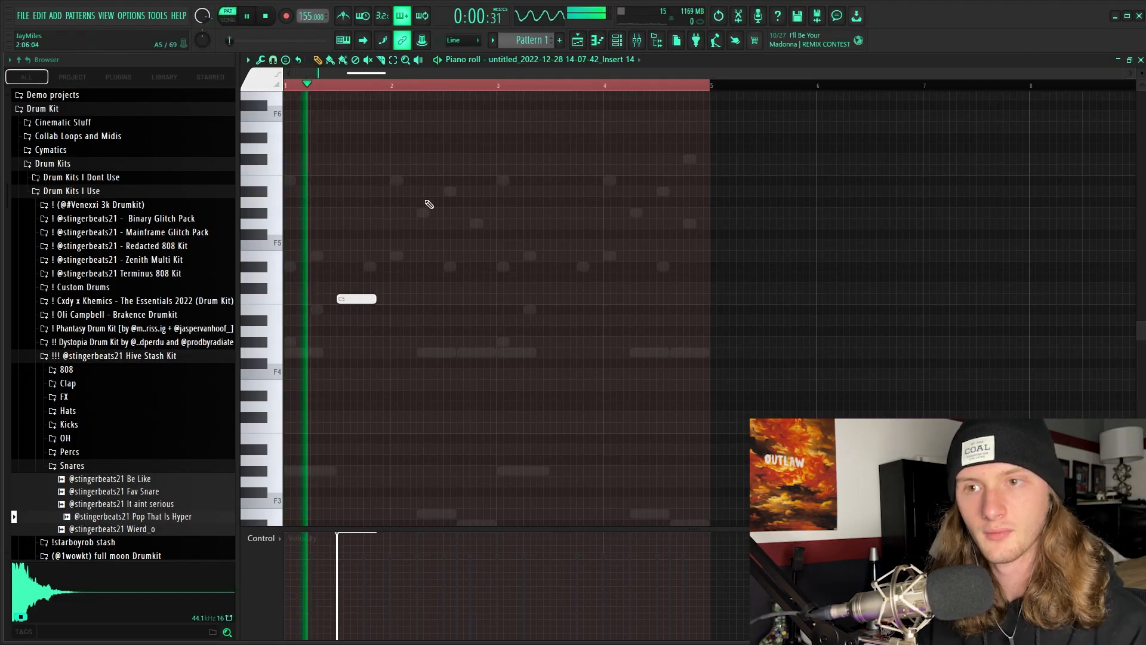
# - Place C5 notes on the third beat of bars 2, 3 and 4 for the newest recorded clip
pyautogui.click(459, 299)
pyautogui.click(549, 299)
pyautogui.moveTo(549, 302); pyautogui.dragTo(555, 301)
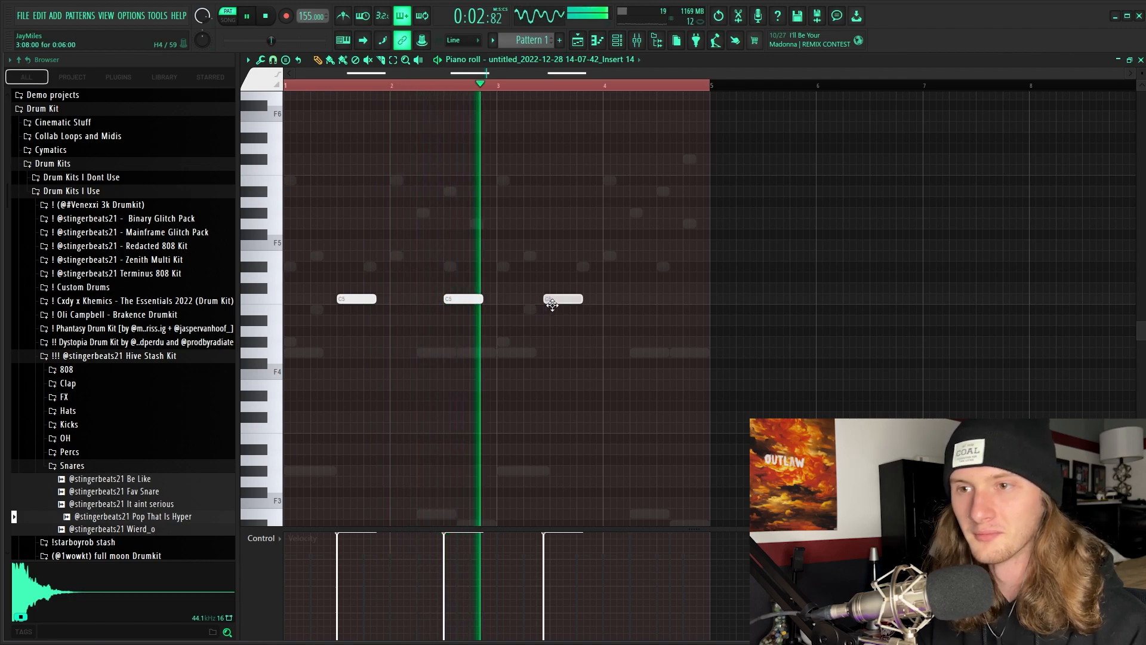
pyautogui.click(661, 300)
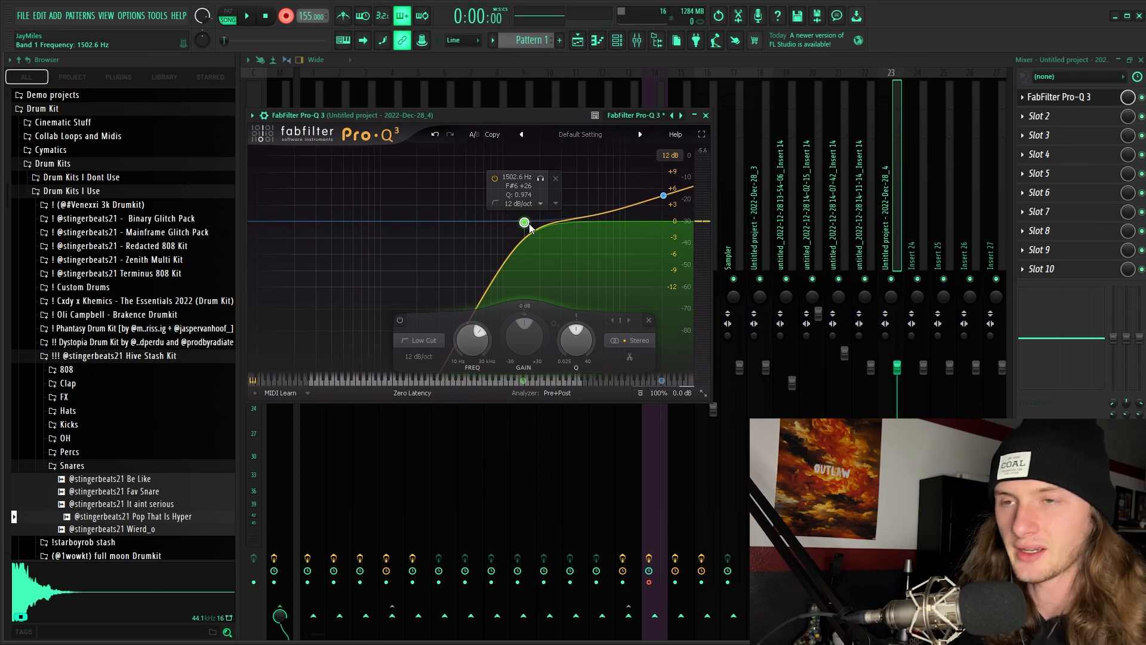
# - Fine-tune the Pro-Q 3 low cut at about 1500 Hz on the newest sample's track and play its note pattern
pyautogui.moveTo(524, 222)
pyautogui.mouseDown()
pyautogui.moveTo(525, 179)
pyautogui.moveTo(524, 218)
pyautogui.mouseUp()
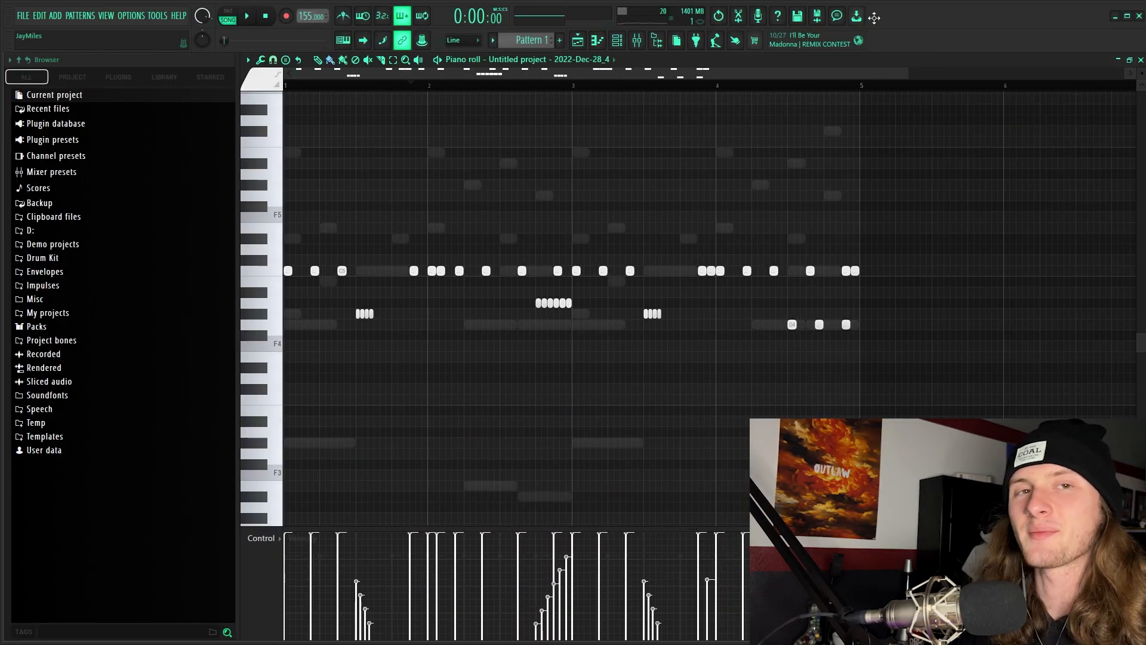
pyautogui.press('space')
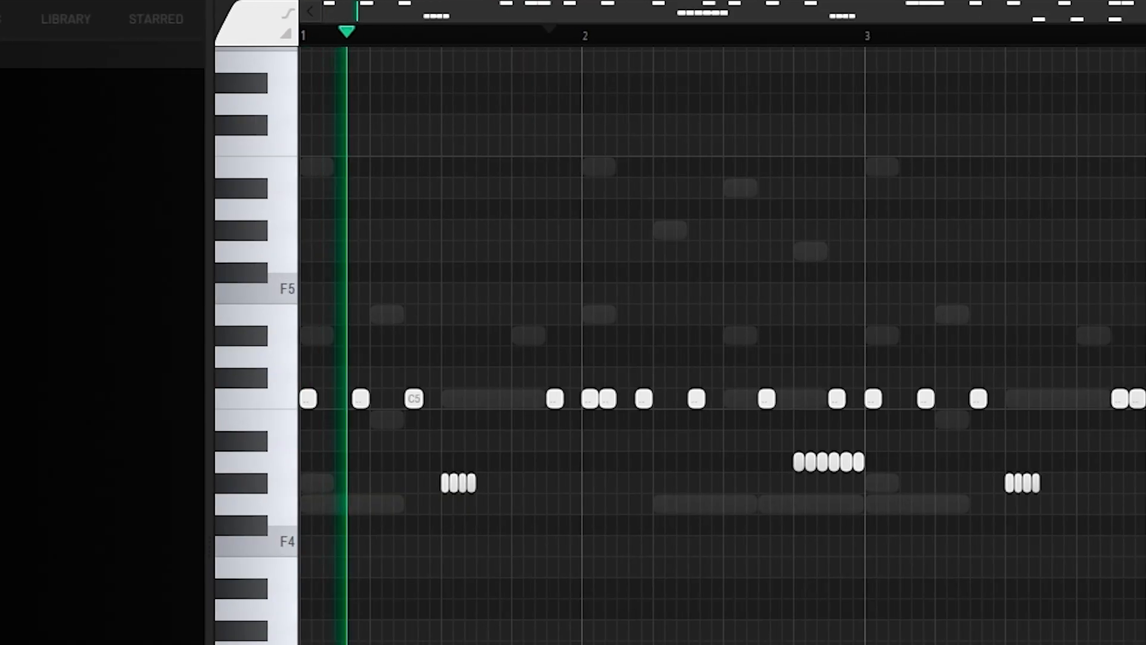